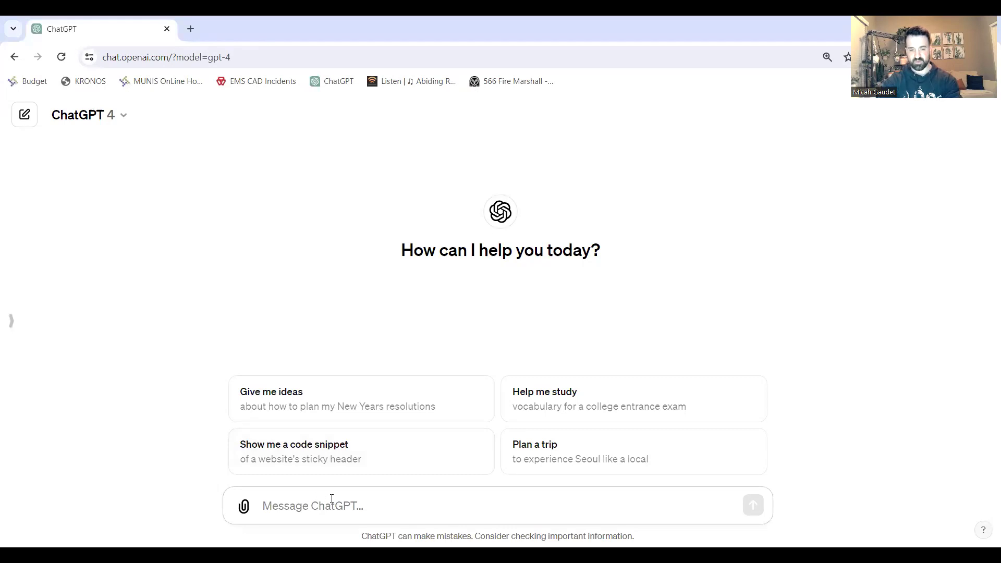
Ask ChatGPT to assume the role of a grant writer for the city of Sedona, AZ
{"action": "type", "text": "assume the role of a grant writer"}
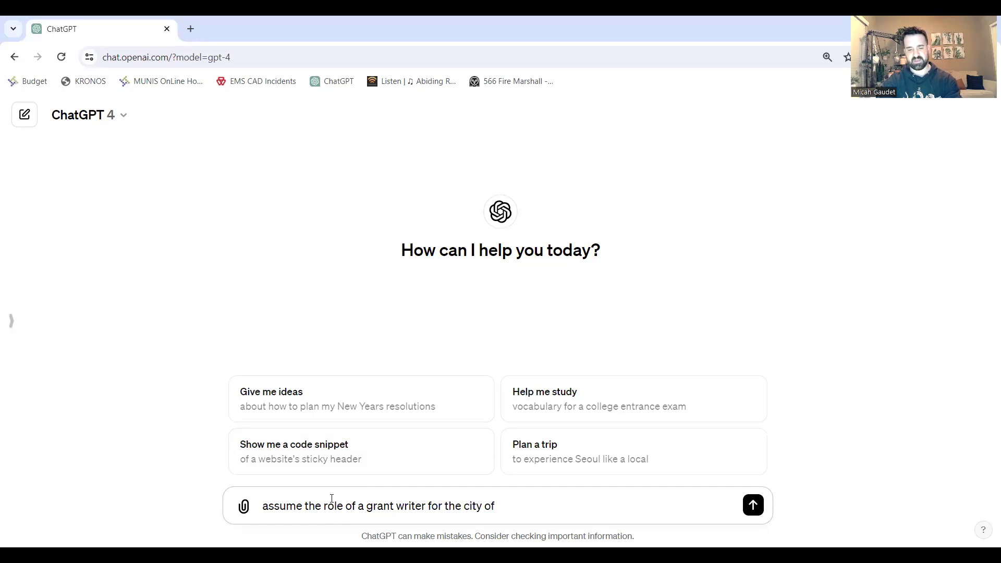
{"action": "type", "text": "for the city of Sedona, "}
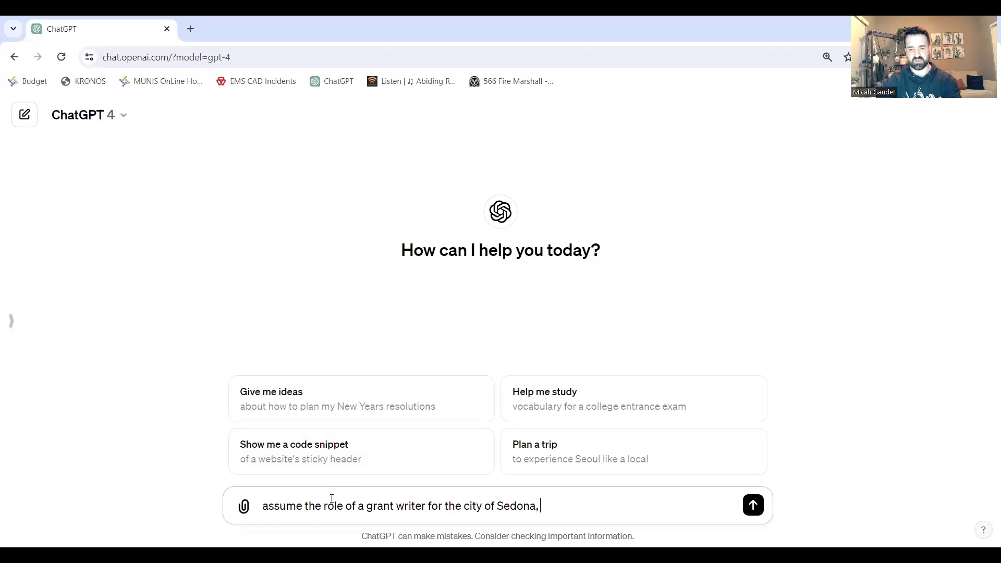
{"action": "type", "text": "AZ"}
{"action": "key", "text": "Return"}
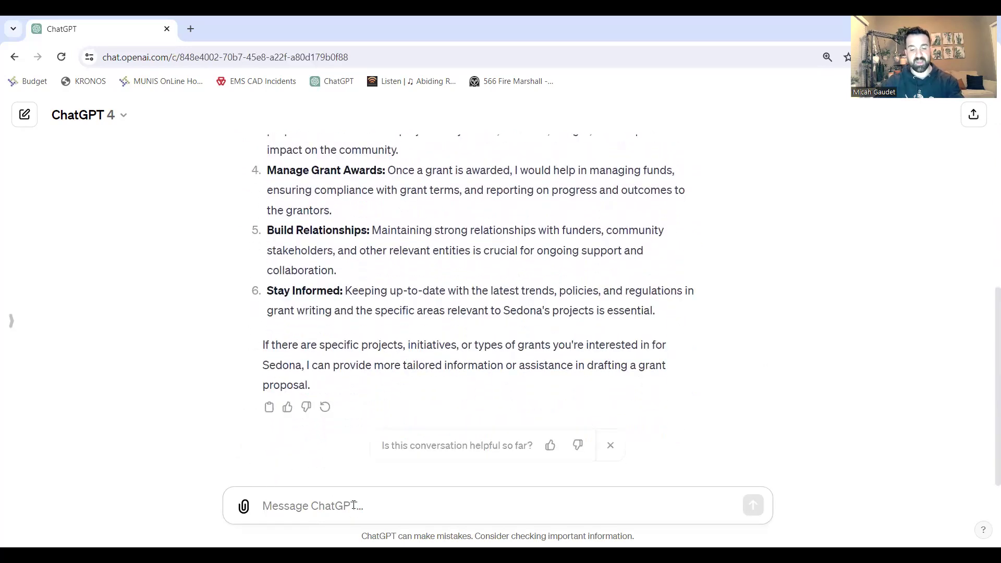
{"action": "type", "text": "@"}
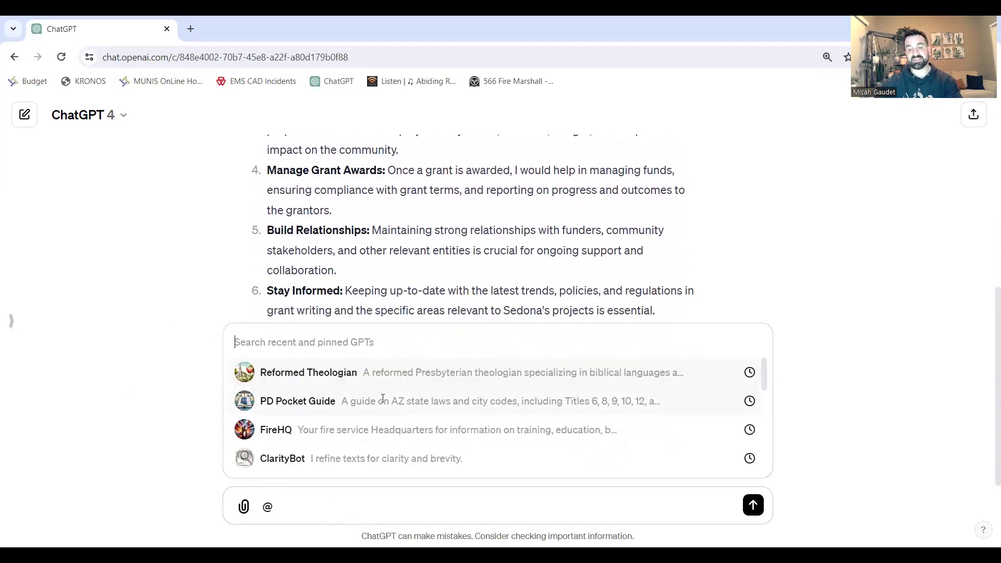
Ask City Grant Writer which forms a CDBG grant application for a new road project needs
{"action": "scroll", "coordinate": [382, 399], "scroll_direction": "down", "scroll_amount": 7}
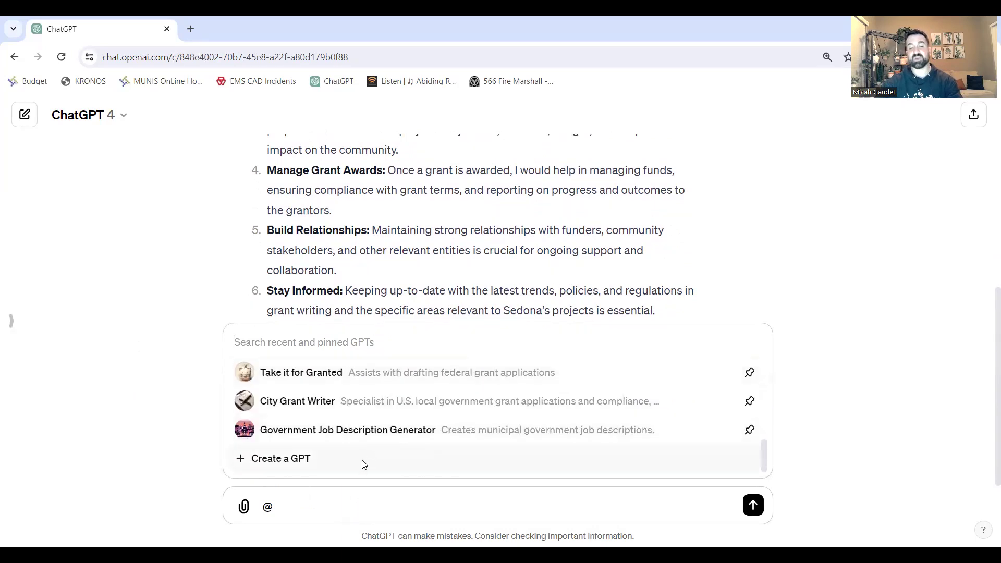
{"action": "left_click", "coordinate": [359, 406]}
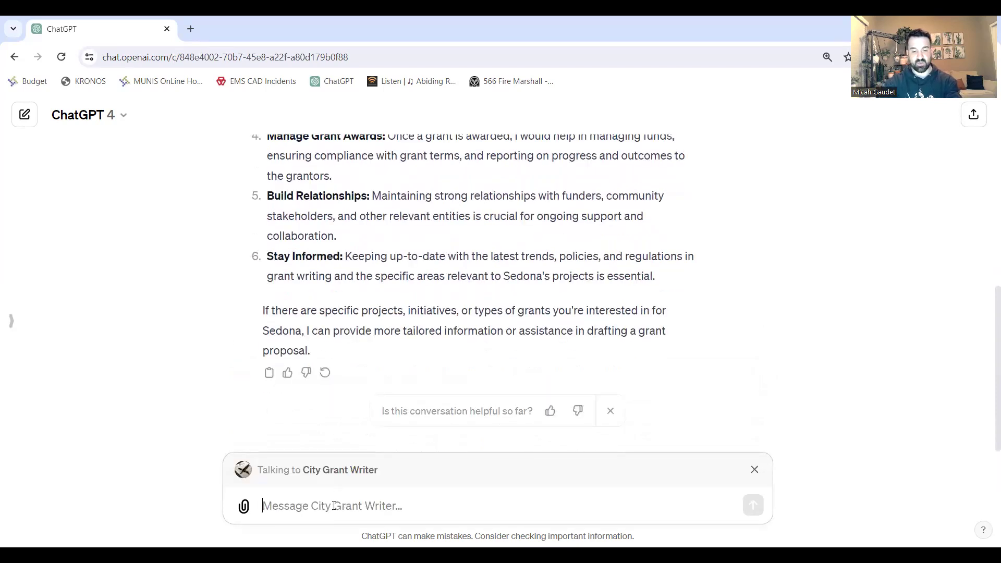
{"action": "type", "text": "What forms do"}
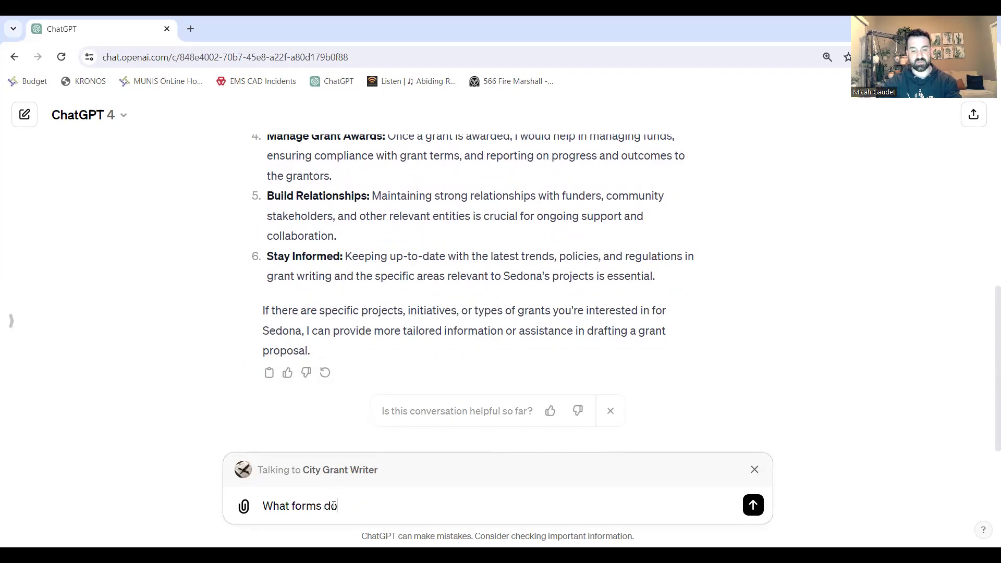
{"action": "type", "text": " i need for a"}
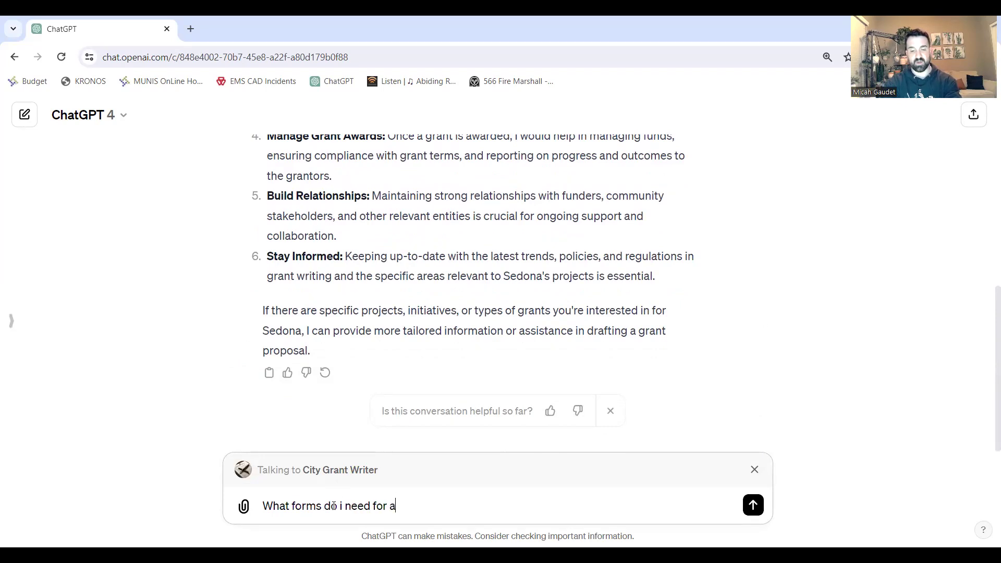
{"action": "type", "text": " CDBG "}
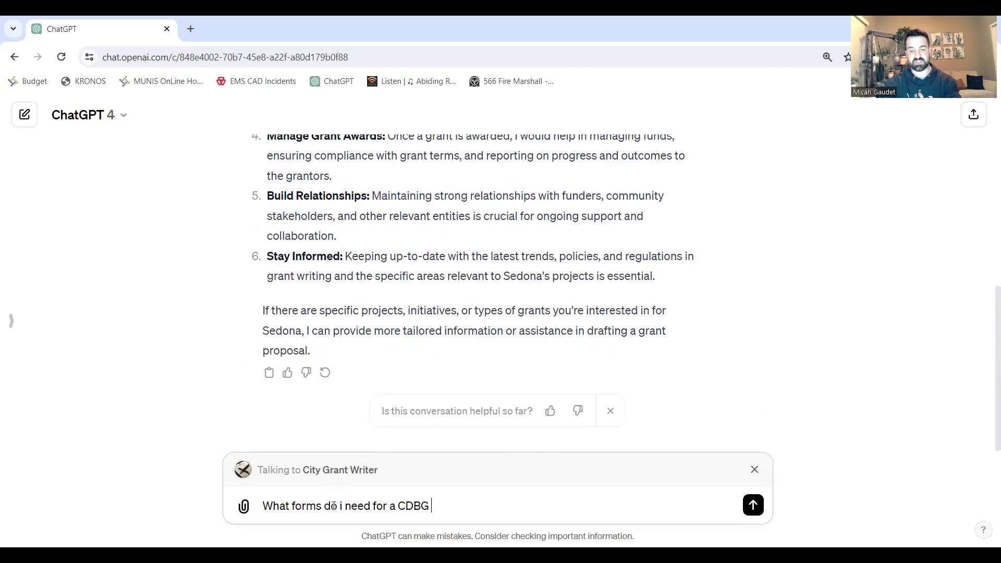
{"action": "type", "text": "grant application for a"}
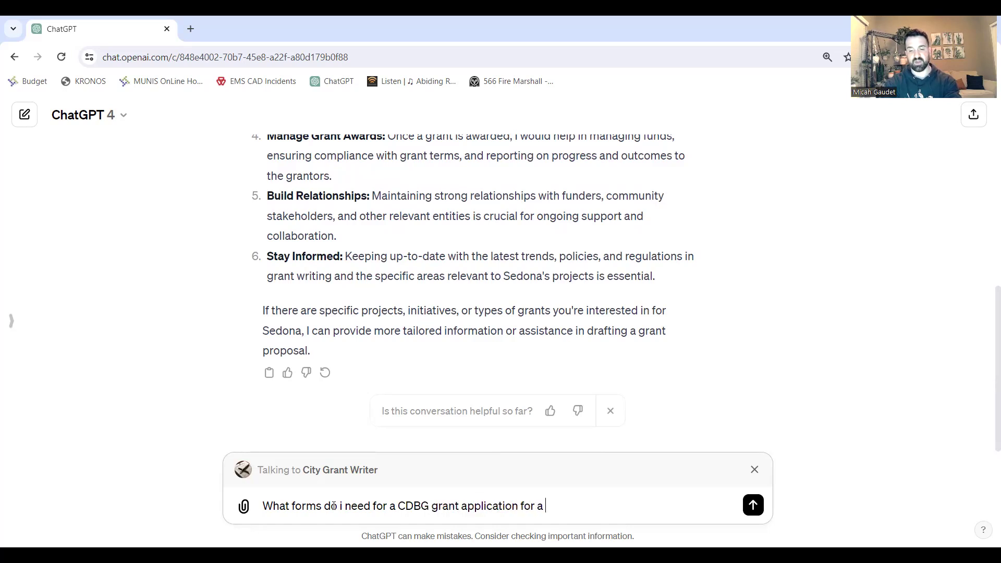
{"action": "type", "text": " new roa"}
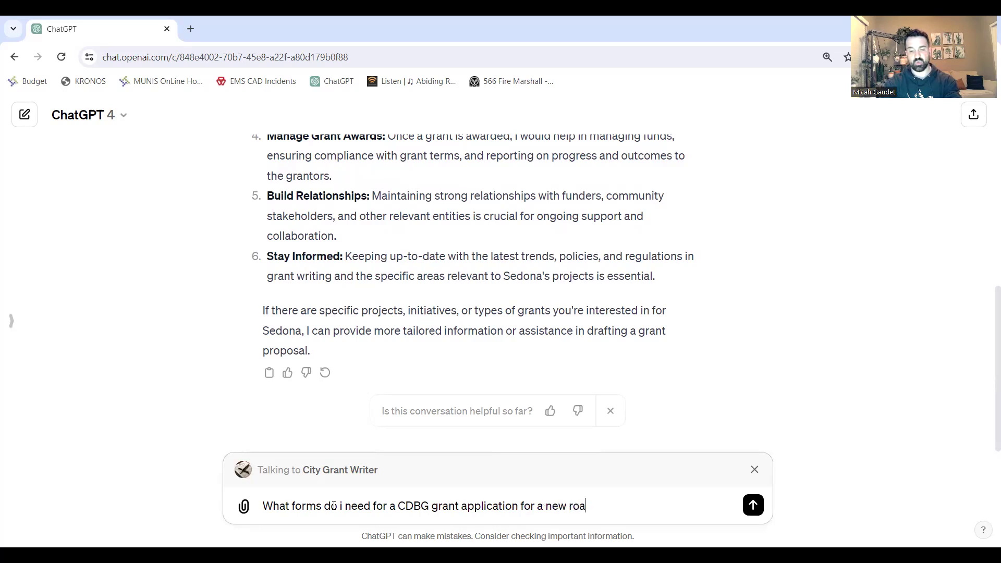
{"action": "type", "text": "d project"}
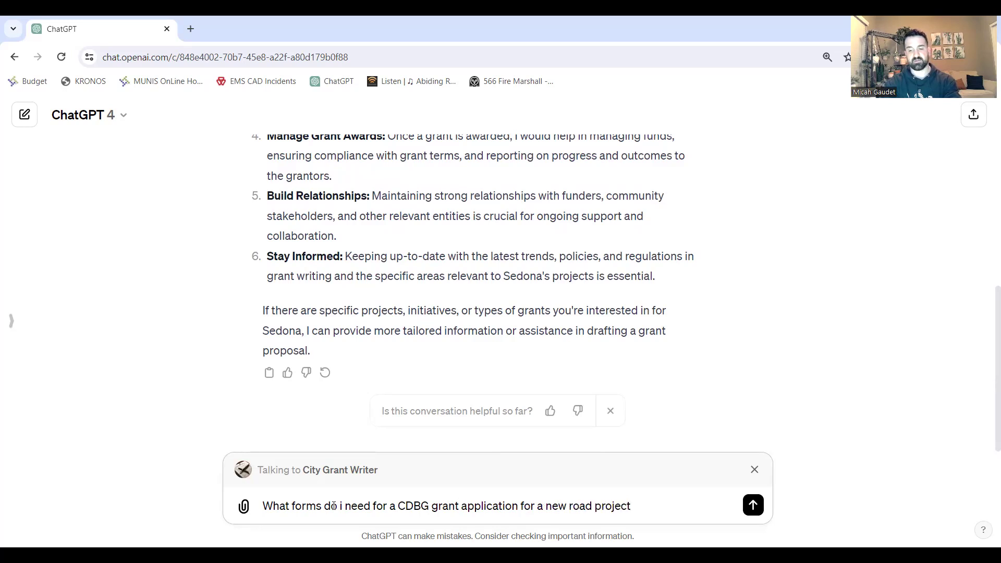
{"action": "key", "text": "Return"}
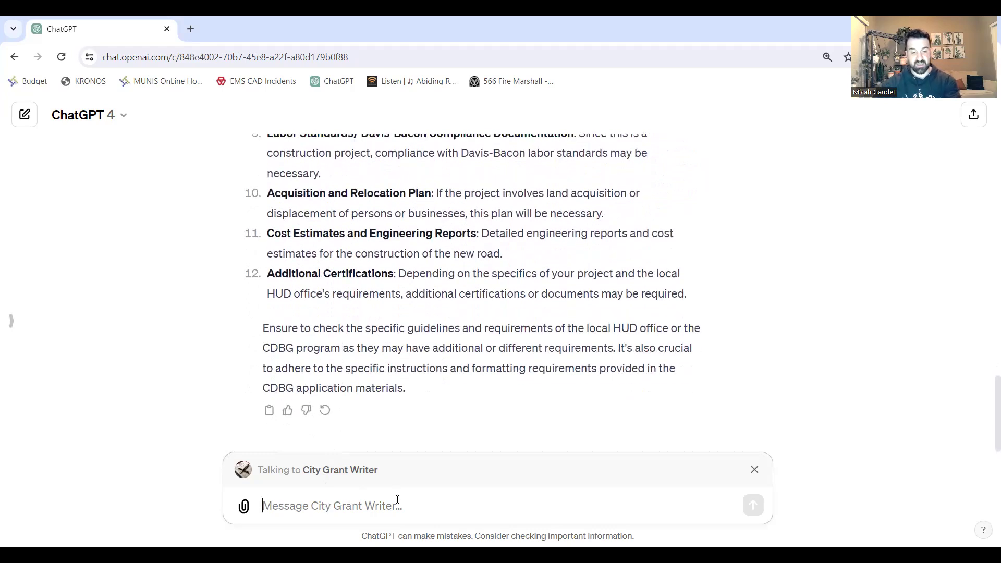
Ask Take it for Granted to explain the steps of applying for a CDBG grant
{"action": "type", "text": "@"}
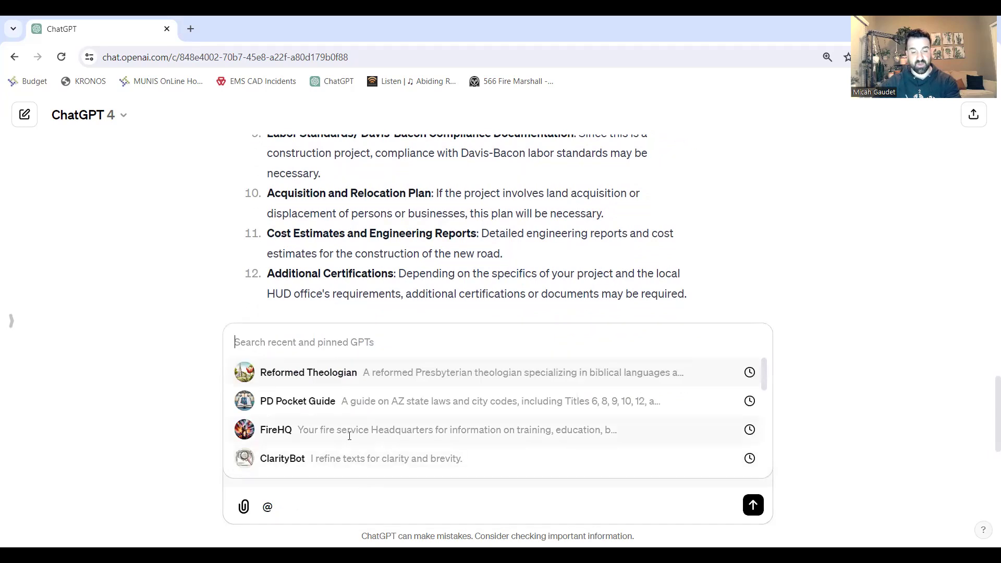
{"action": "scroll", "coordinate": [349, 436], "scroll_direction": "down", "scroll_amount": 4}
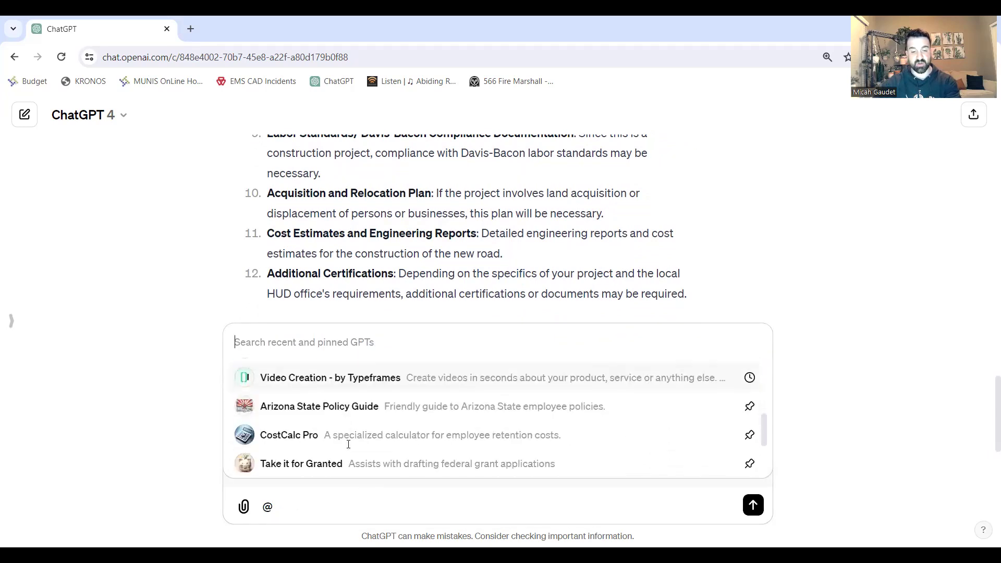
{"action": "left_click", "coordinate": [340, 464]}
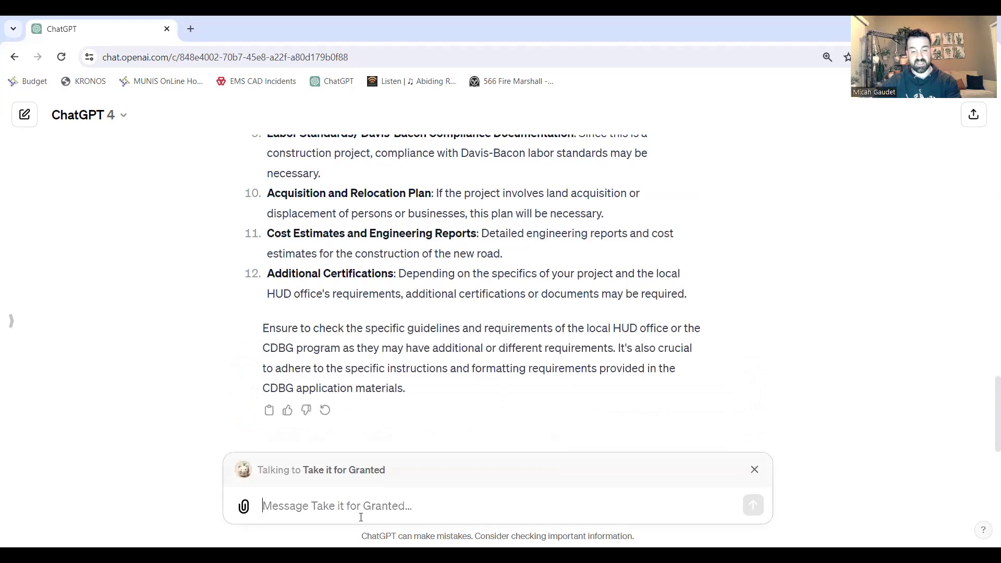
{"action": "type", "text": "ex"}
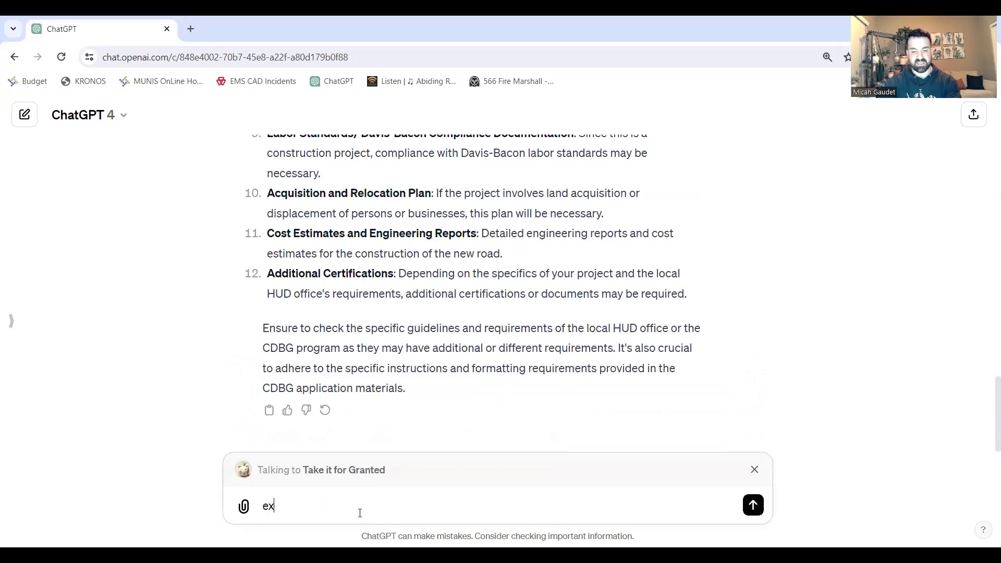
{"action": "type", "text": "plain the steps "}
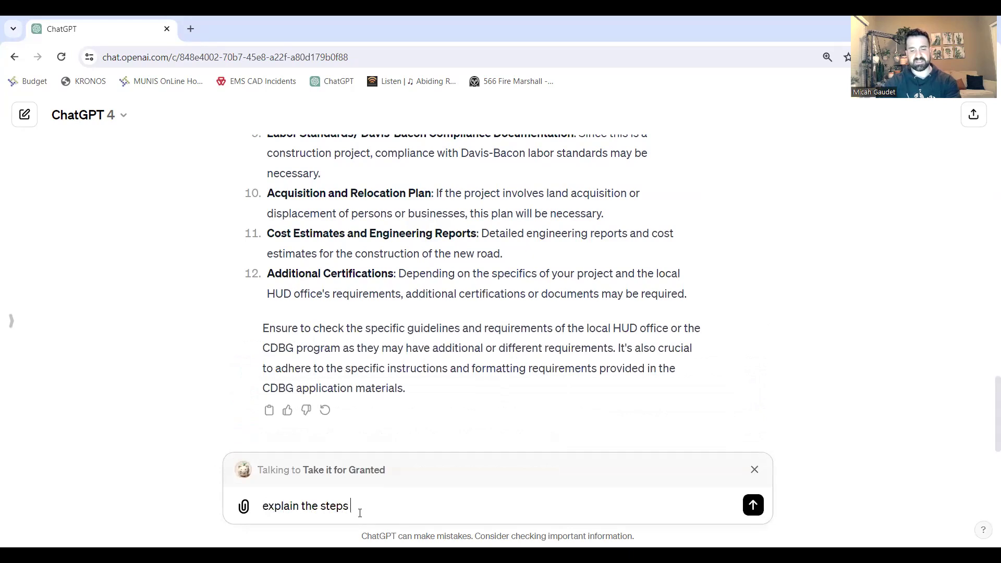
{"action": "type", "text": "of applying f"}
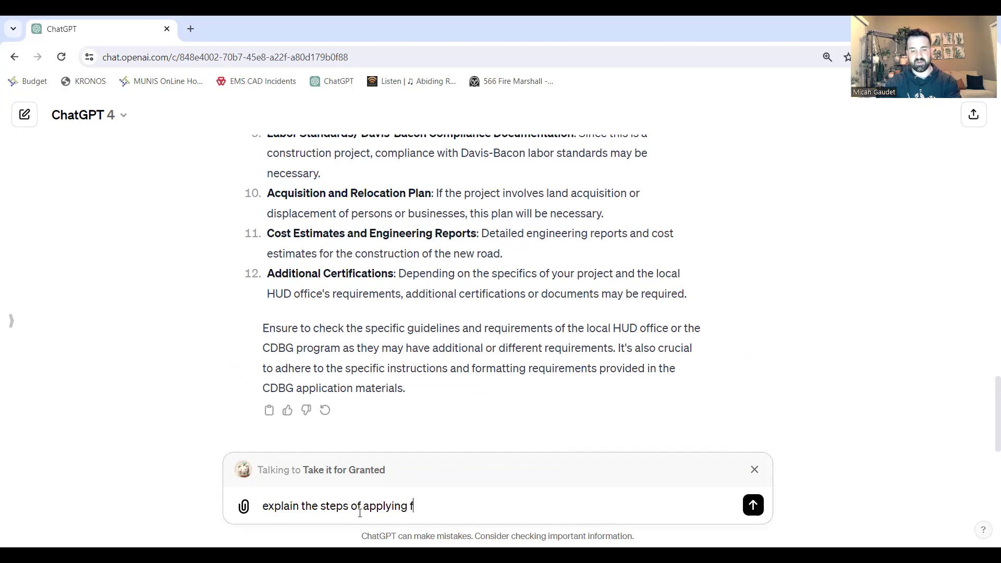
{"action": "type", "text": "or a CBD"}
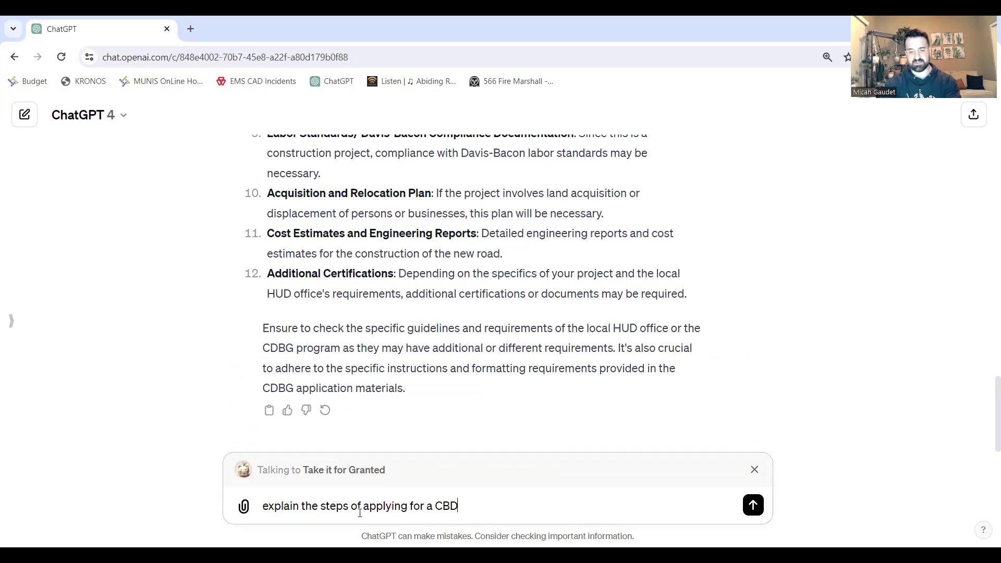
{"action": "key", "text": "BackSpace"}
{"action": "key", "text": "BackSpace"}
{"action": "type", "text": "DBG grant"}
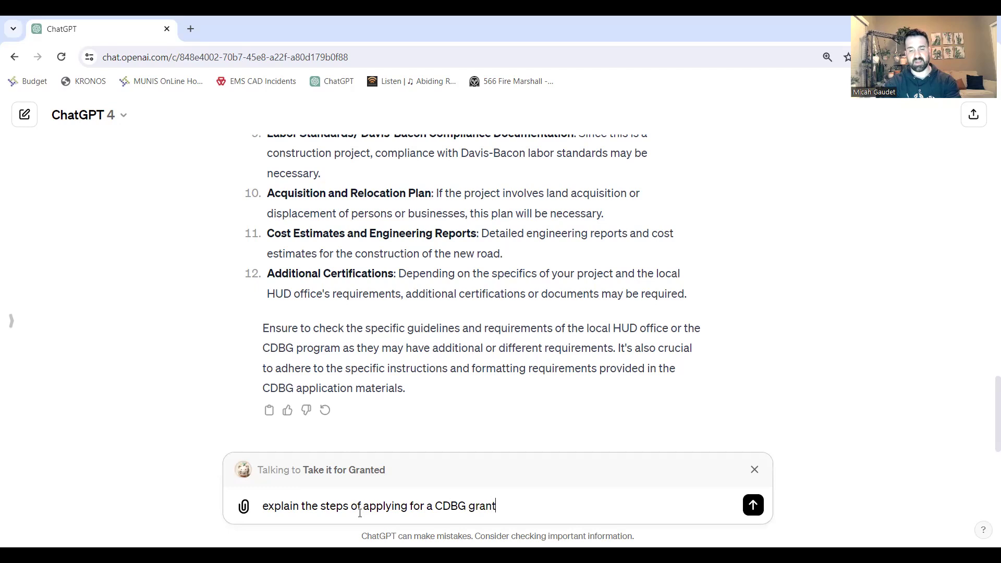
{"action": "key", "text": "Return"}
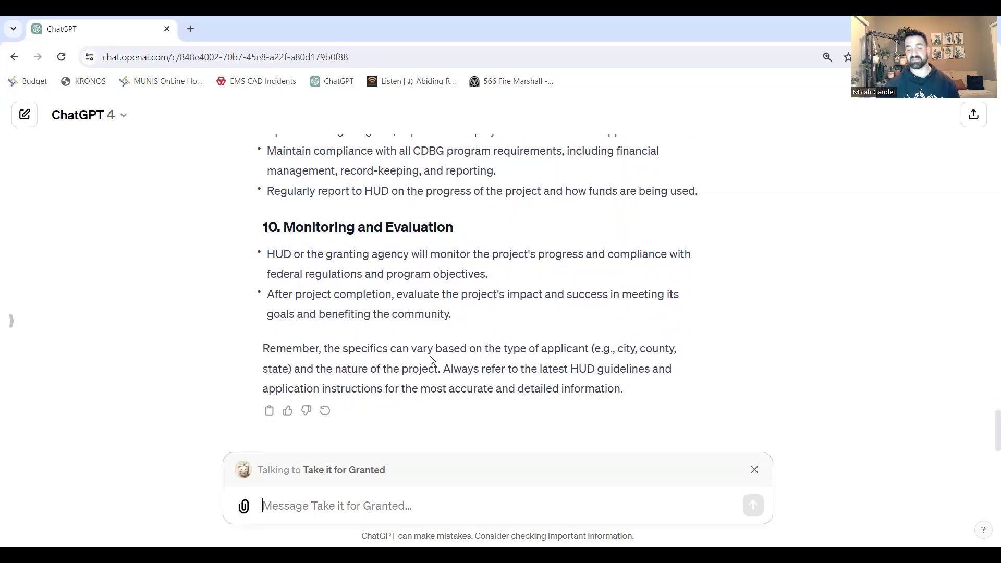
Drop the Take it for Granted mention and open the Explore GPTs directory
{"action": "left_click", "coordinate": [754, 469]}
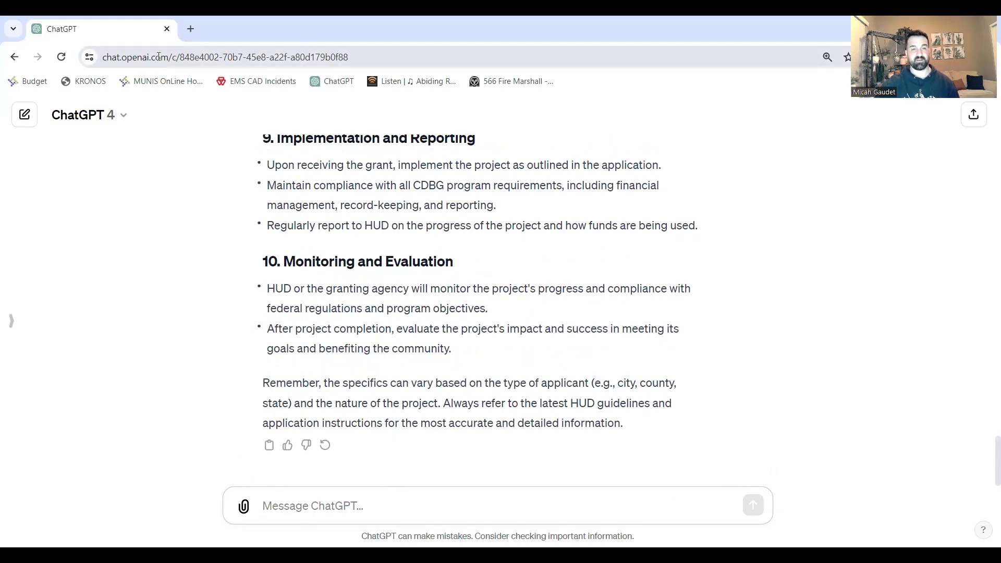
{"action": "left_click", "coordinate": [16, 336]}
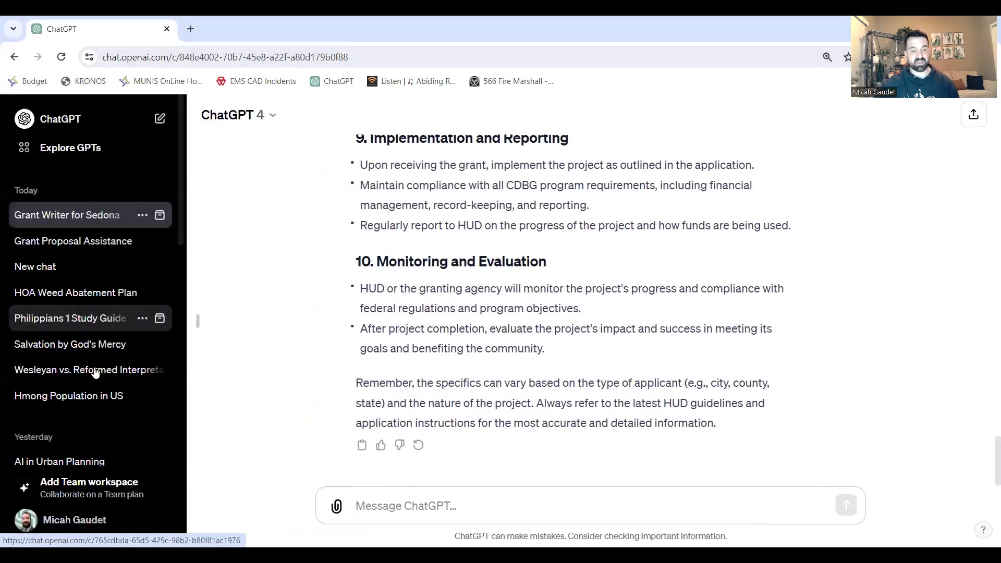
{"action": "left_click", "coordinate": [71, 146]}
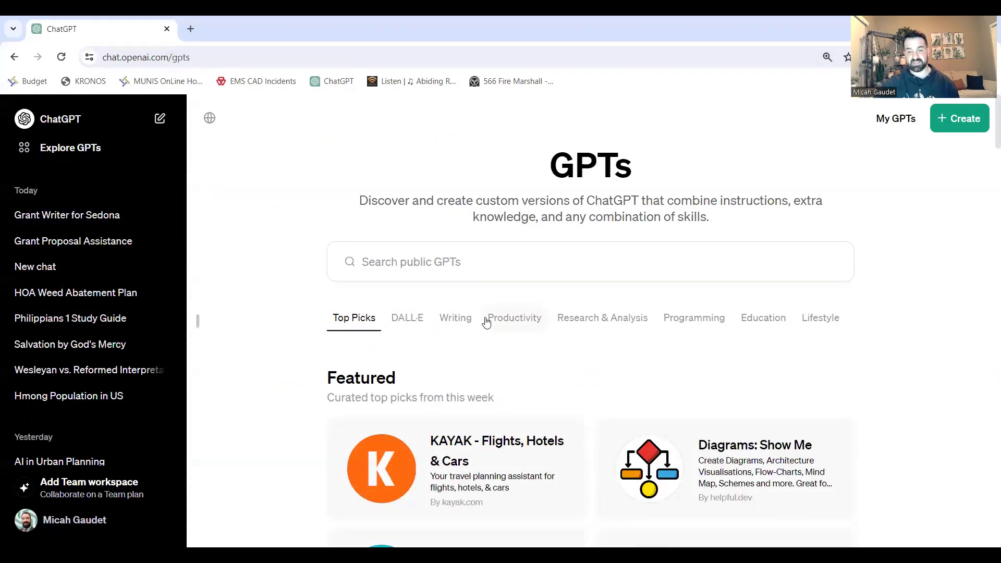
Browse My GPTs and start a chat with Take it for Granted
{"action": "scroll", "coordinate": [491, 287], "scroll_direction": "down", "scroll_amount": 2}
{"action": "scroll", "coordinate": [491, 286], "scroll_direction": "up", "scroll_amount": 2}
{"action": "left_click", "coordinate": [895, 118]}
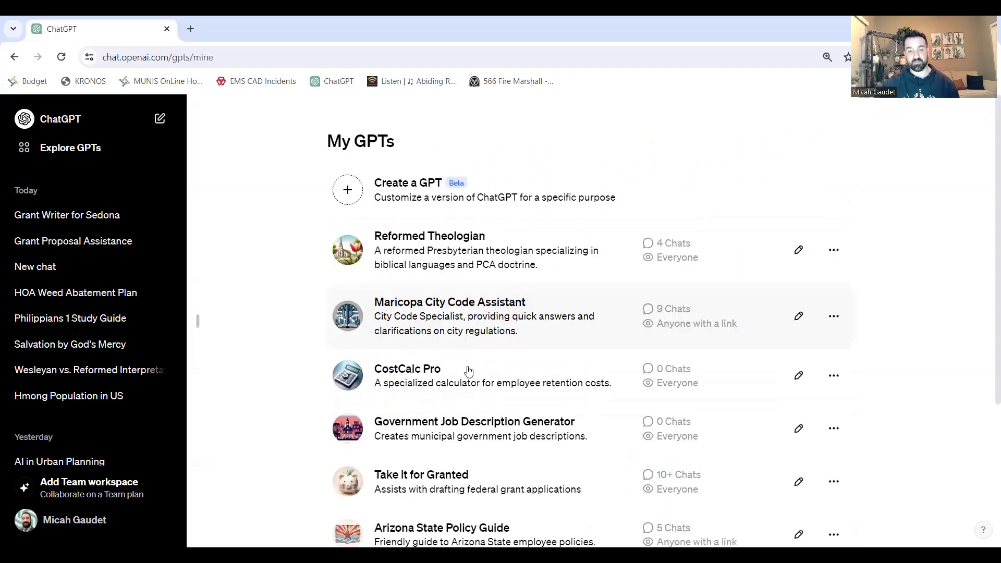
{"action": "scroll", "coordinate": [437, 326], "scroll_direction": "down", "scroll_amount": 2}
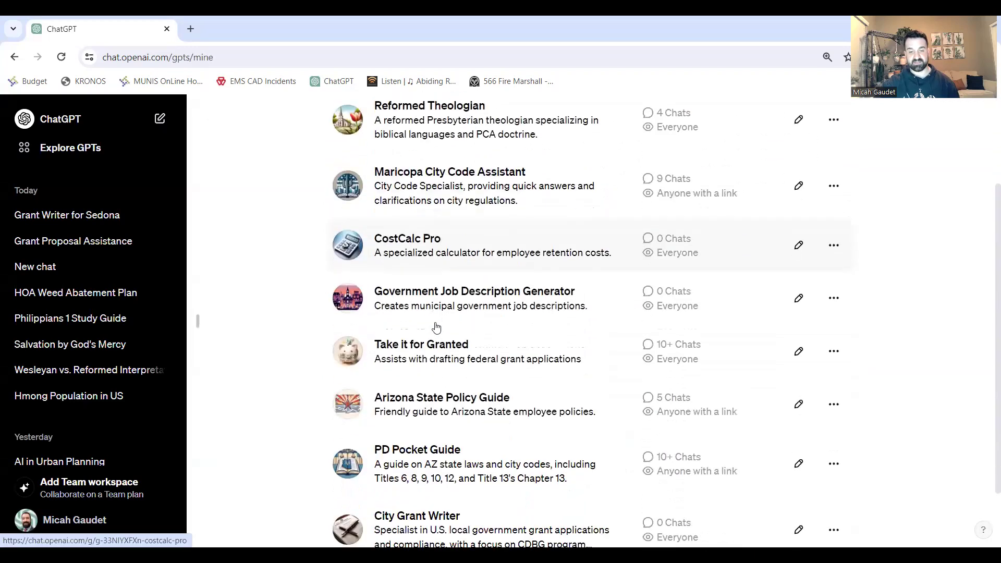
{"action": "left_click", "coordinate": [432, 355]}
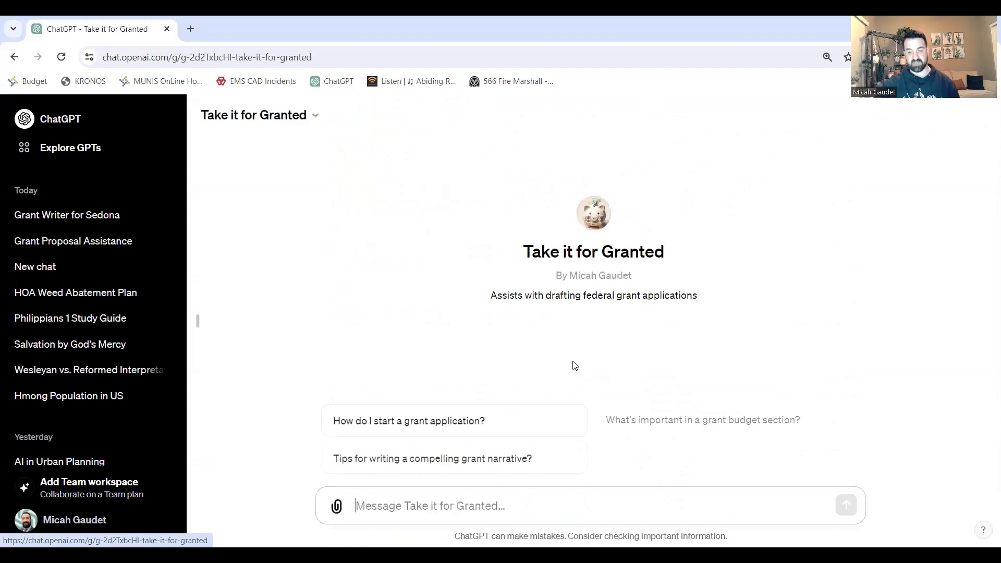
Ask Take it for Granted how to write a compelling grant narrative
{"action": "left_click", "coordinate": [425, 507]}
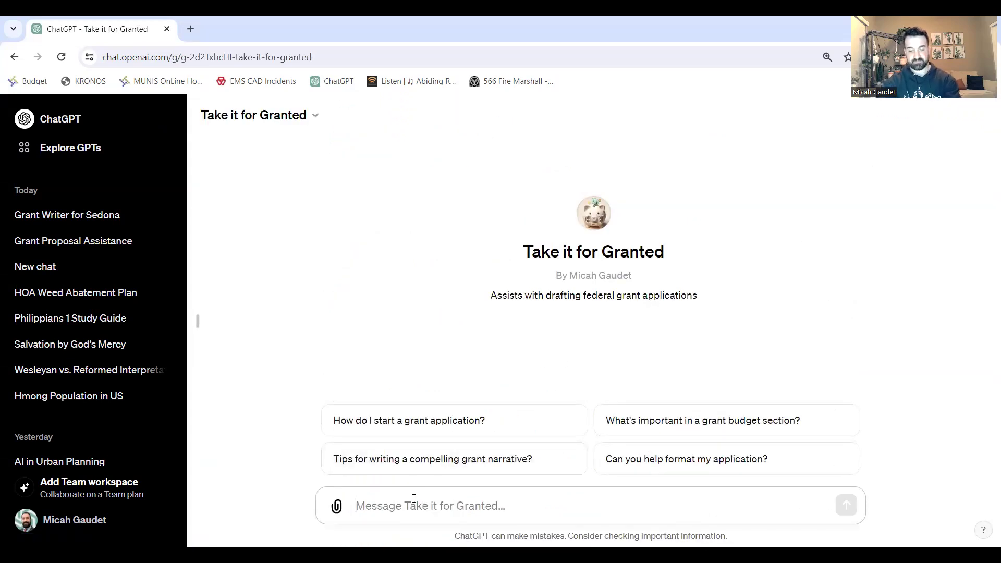
{"action": "type", "text": "Please expla"}
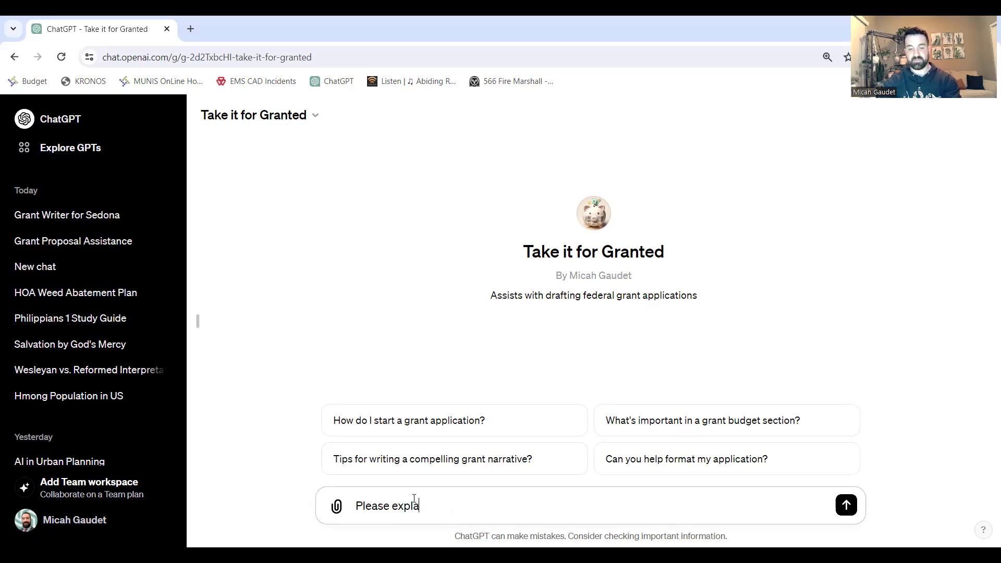
{"action": "type", "text": "in how i can "}
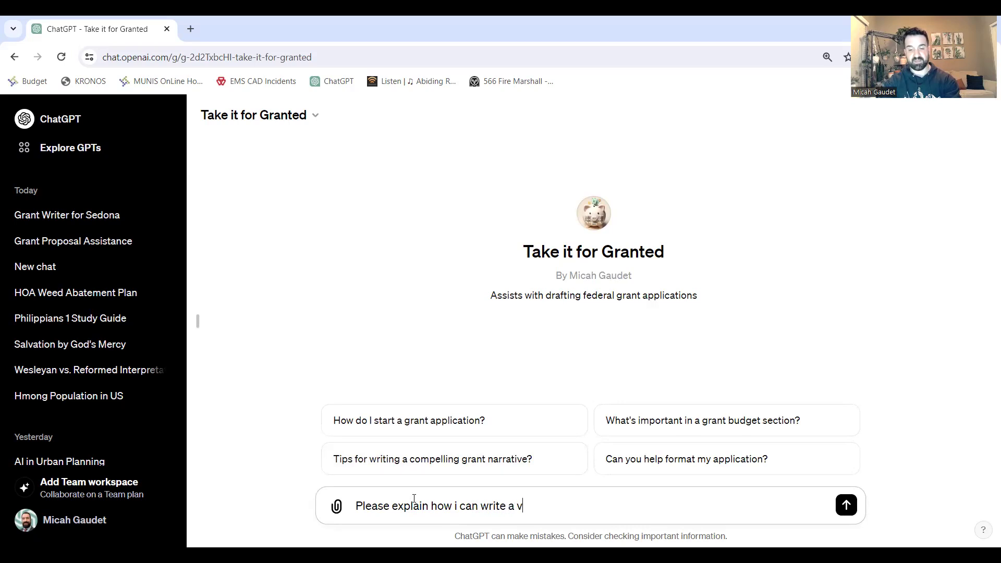
{"action": "type", "text": "write a compelling grant nar"}
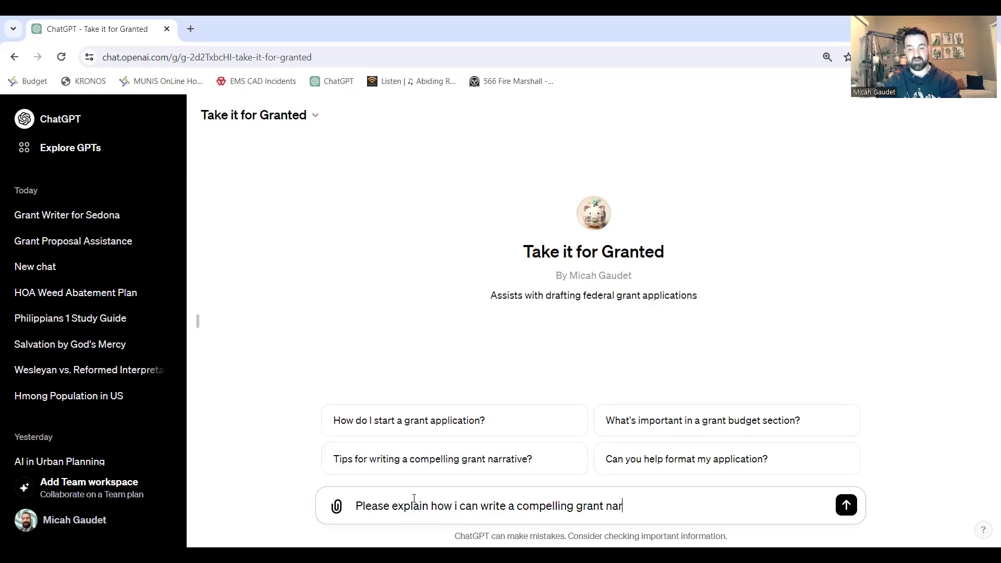
{"action": "type", "text": "rative"}
{"action": "key", "text": "Return"}
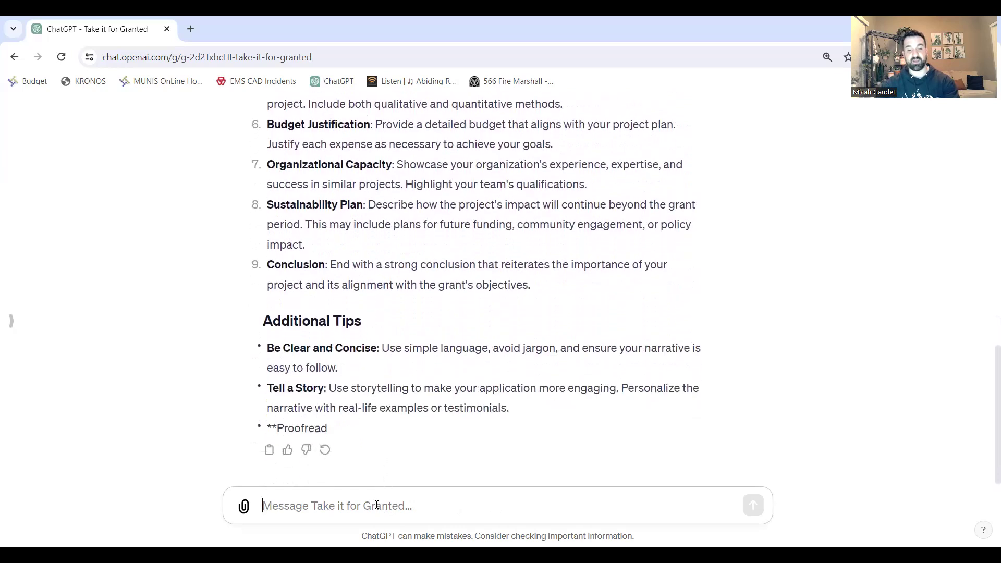
Ask ClarityBot to 'summarize the main points' of the grant-narrative answer
{"action": "type", "text": "@"}
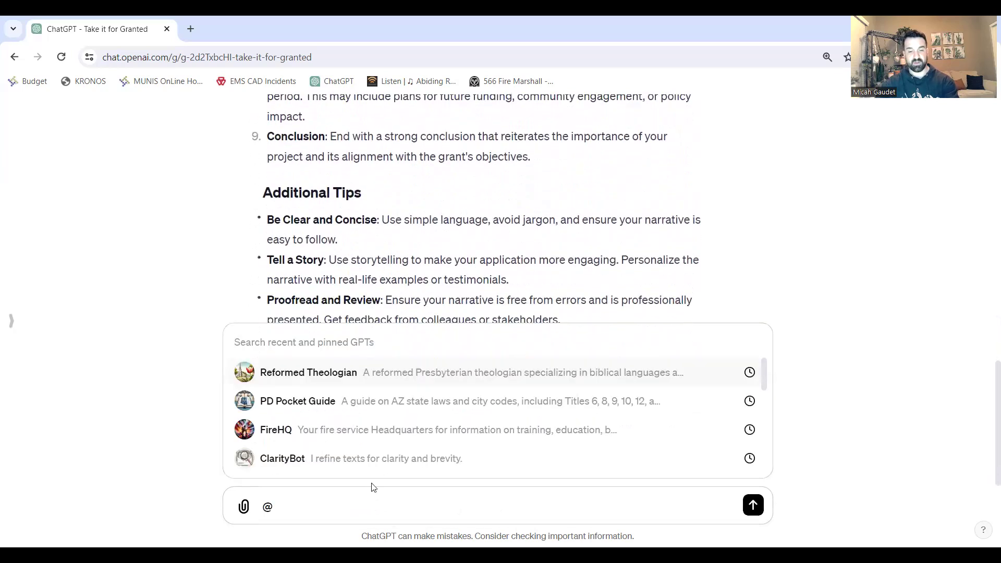
{"action": "scroll", "coordinate": [352, 420], "scroll_direction": "down", "scroll_amount": 1}
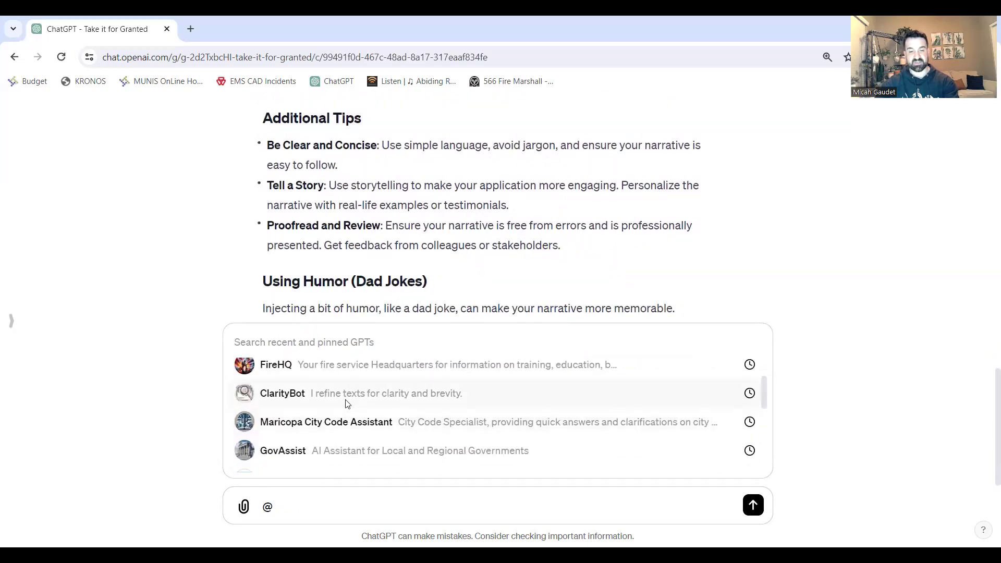
{"action": "left_click", "coordinate": [347, 404]}
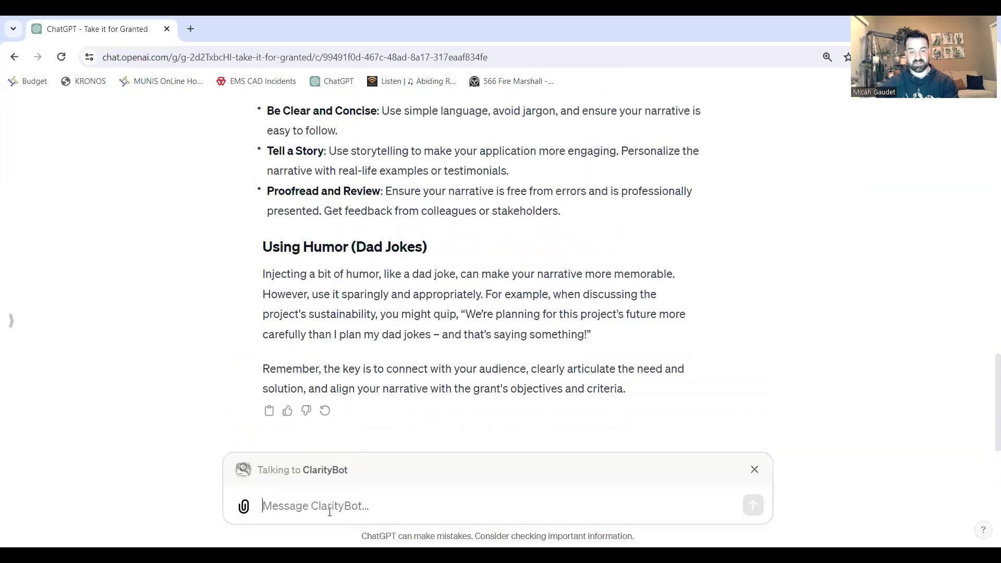
{"action": "type", "text": "summarize t"}
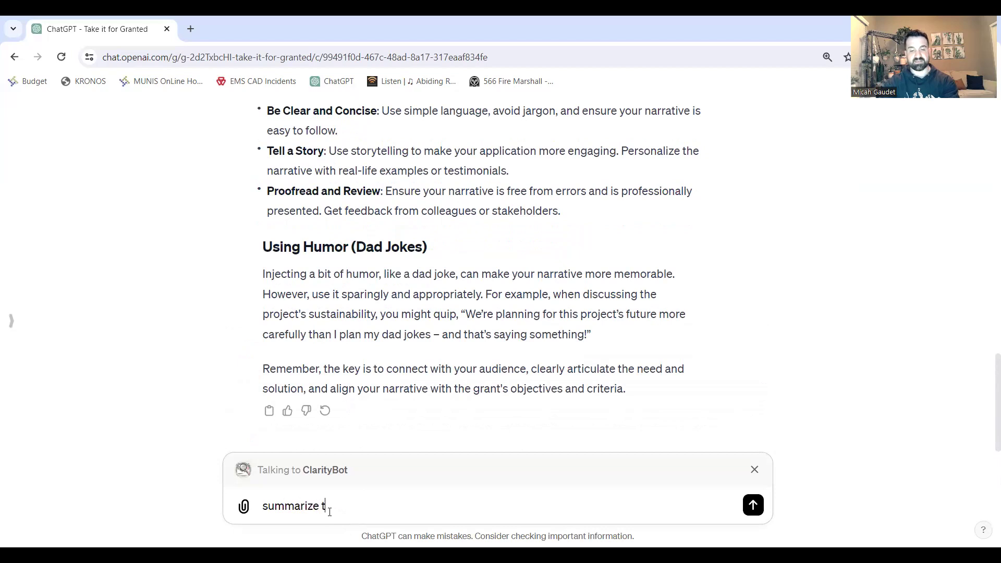
{"action": "type", "text": "he ma"}
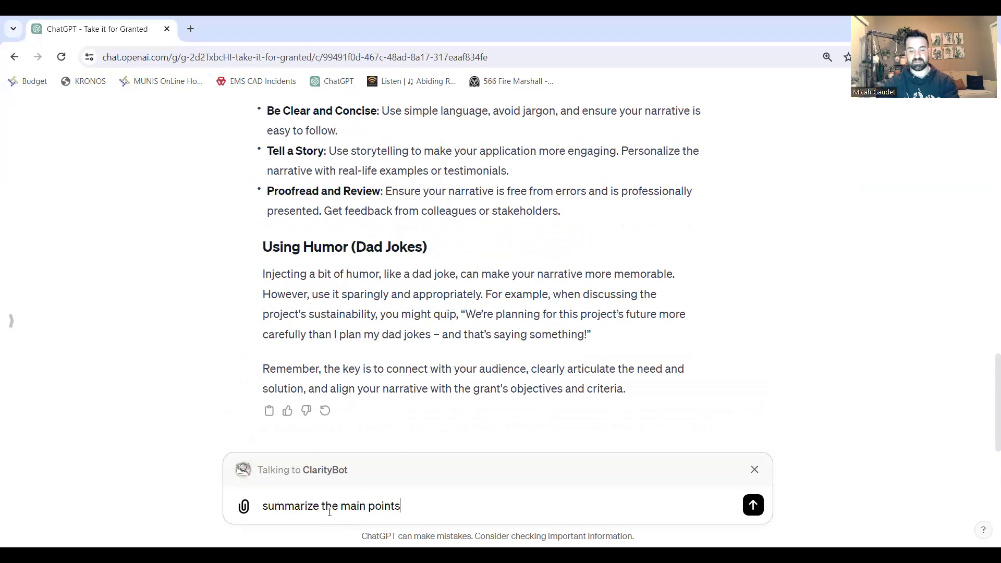
{"action": "type", "text": "in points"}
{"action": "key", "text": "Return"}
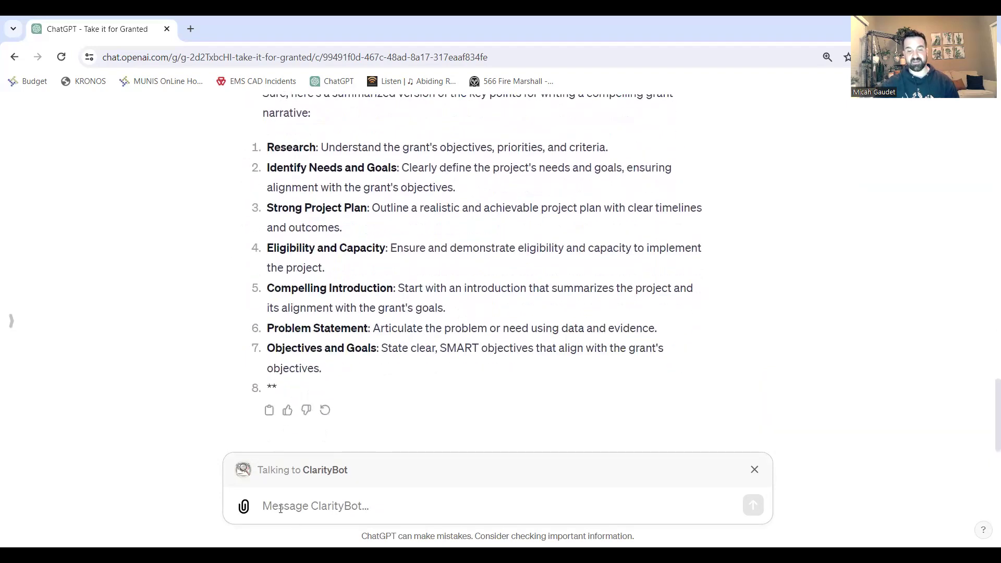
Ask GovAssist for an outline for presenting the grant narrative to a city council
{"action": "type", "text": "@"}
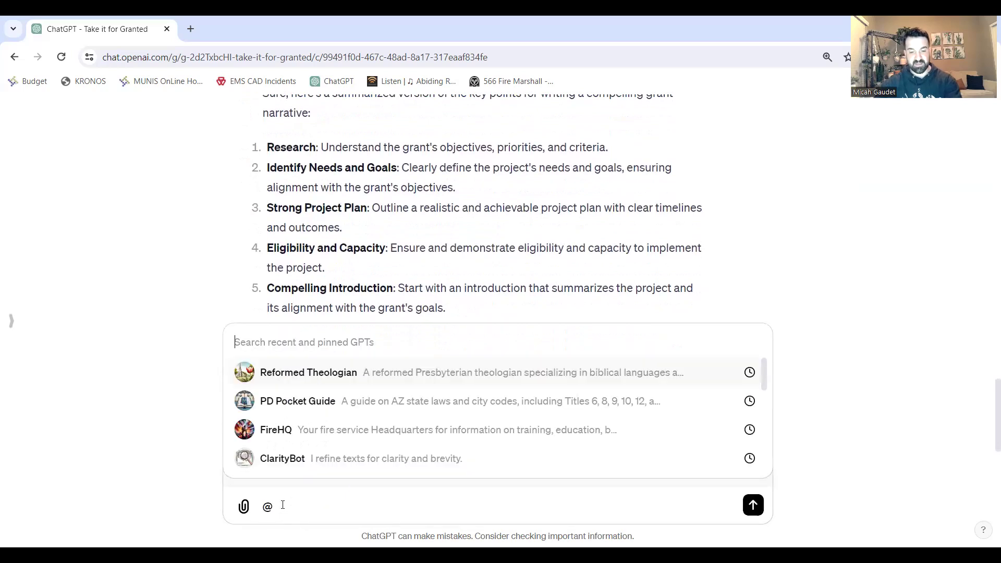
{"action": "scroll", "coordinate": [370, 412], "scroll_direction": "down", "scroll_amount": 2}
{"action": "scroll", "coordinate": [371, 420], "scroll_direction": "down", "scroll_amount": 2}
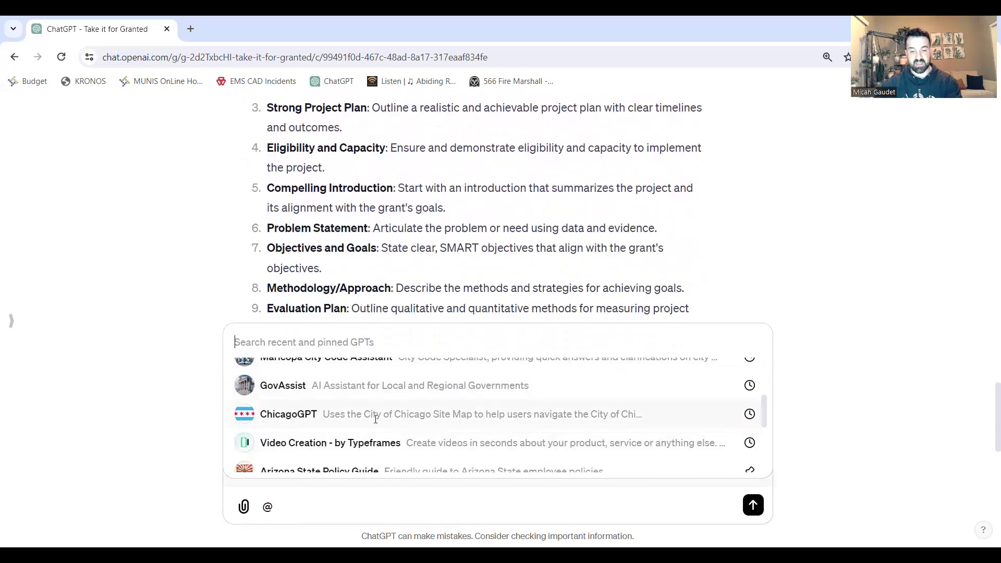
{"action": "left_click", "coordinate": [379, 397]}
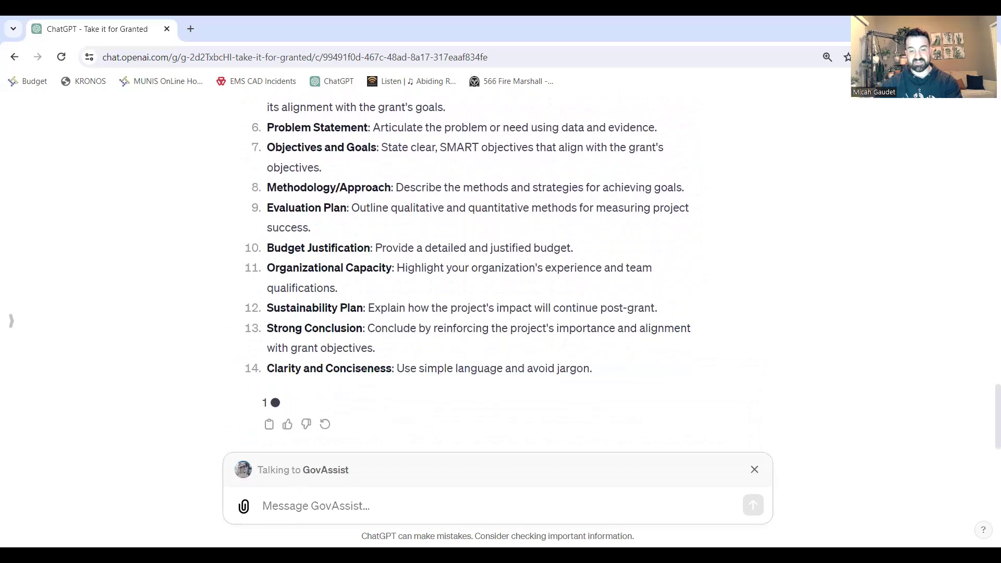
{"action": "type", "text": "g"}
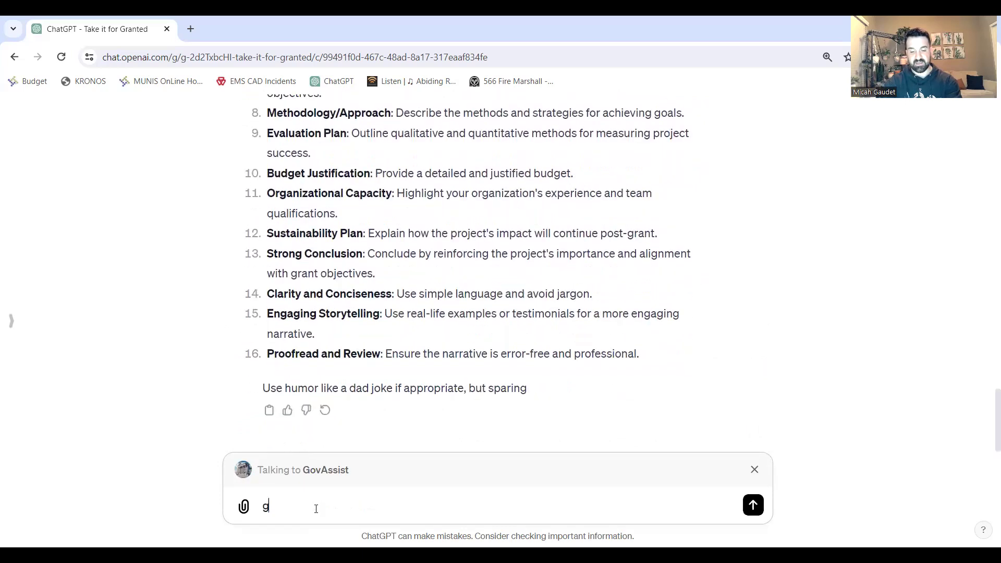
{"action": "type", "text": "ive me an out"}
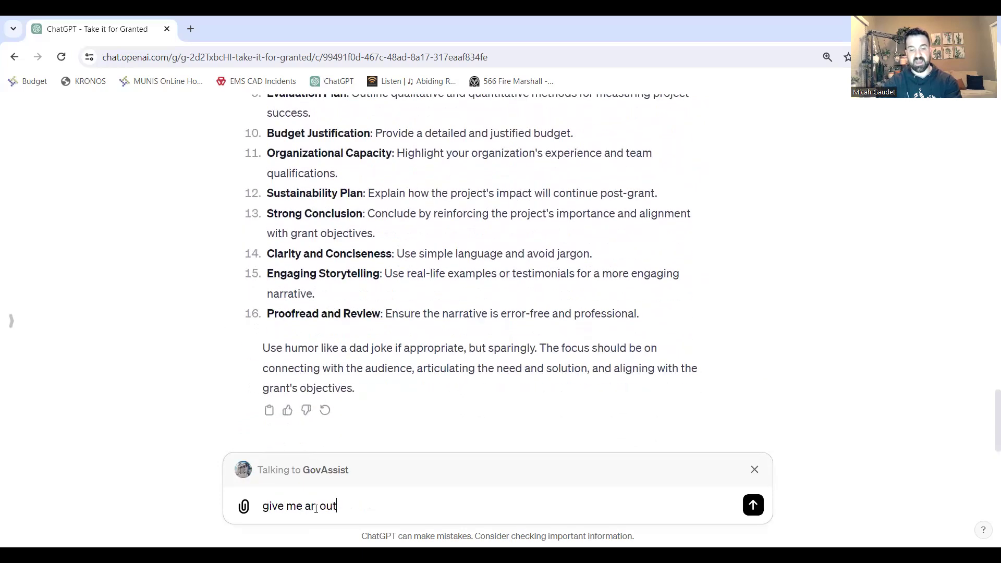
{"action": "type", "text": "line for presen"}
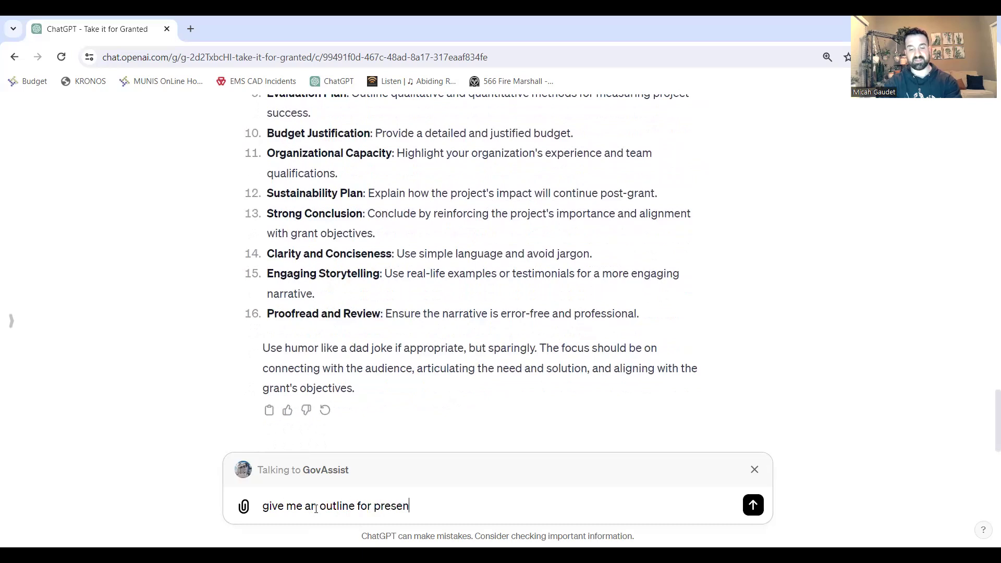
{"action": "type", "text": "ting this to a c"}
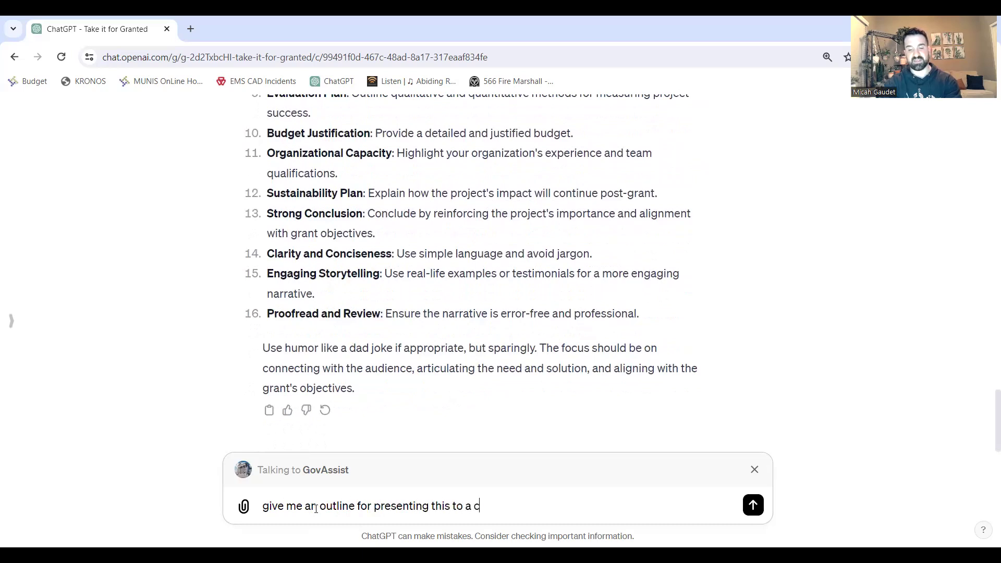
{"action": "type", "text": "ity council"}
{"action": "key", "text": "Return"}
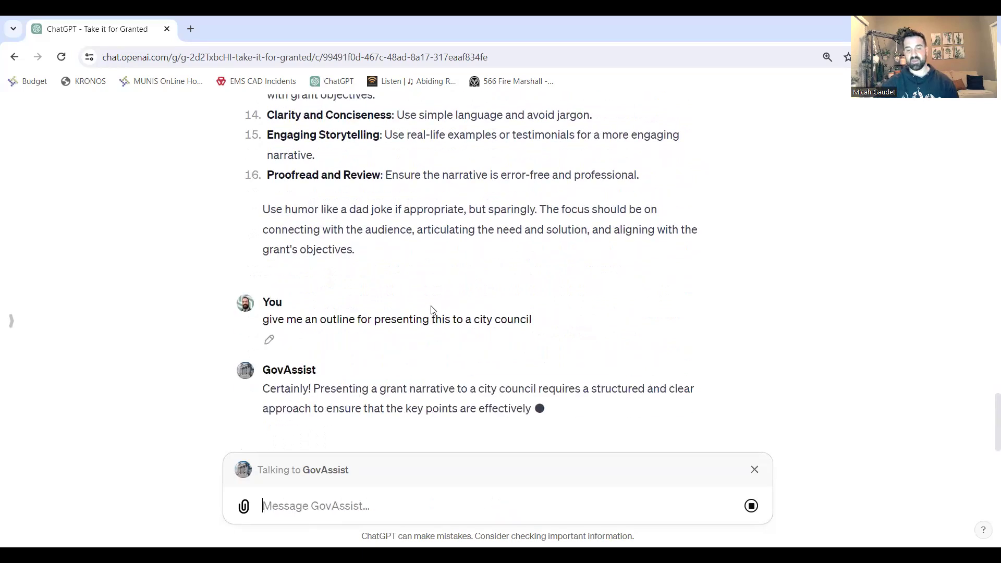